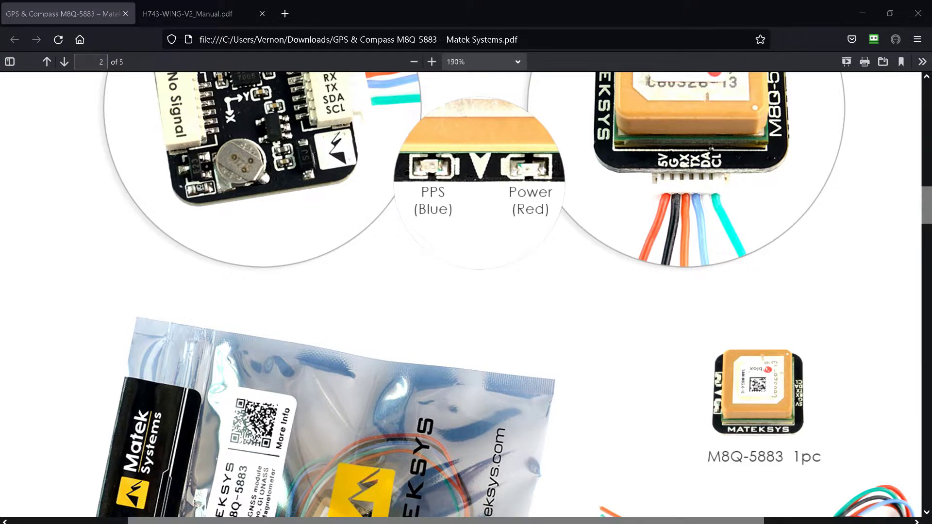
# - Switch to the M8Q-5883 Wiring document in Word and reduce its window so the GPS module's pinout picture stays visible above it
pyautogui.press('super')
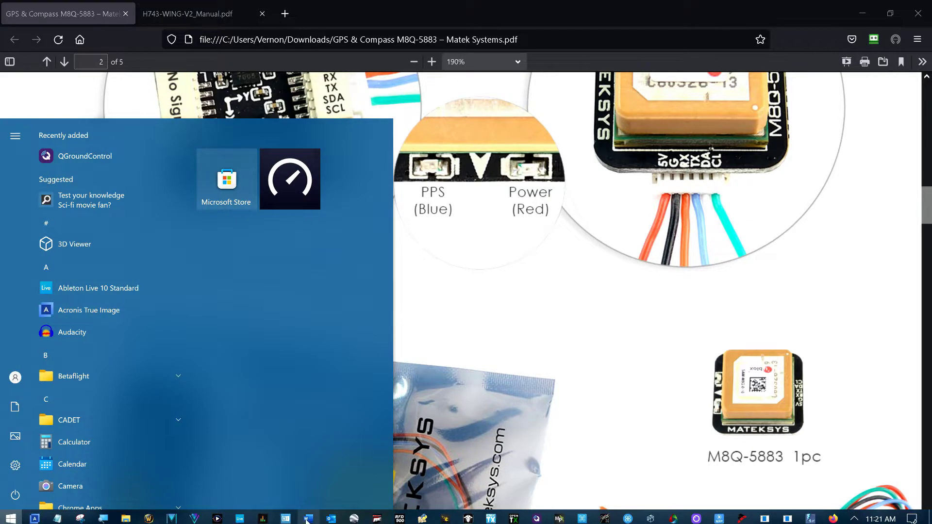
pyautogui.click(308, 518)
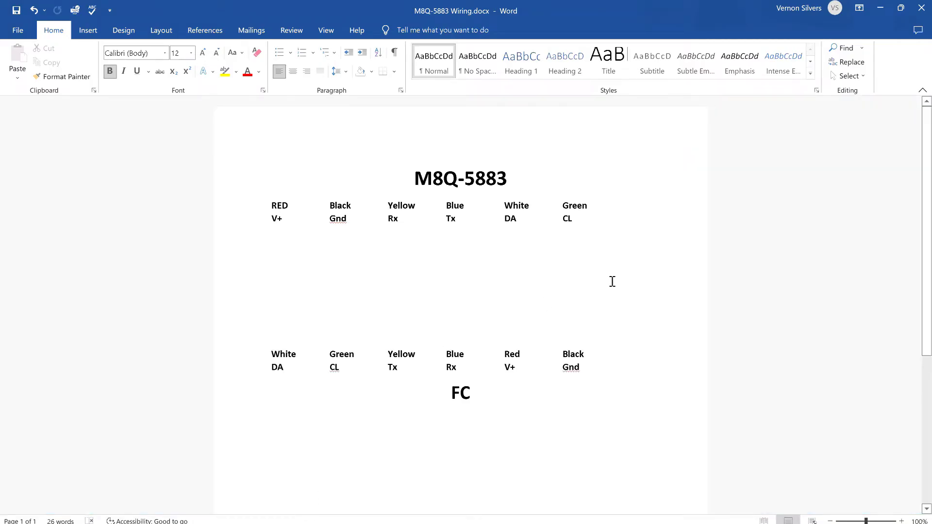
pyautogui.click(900, 8)
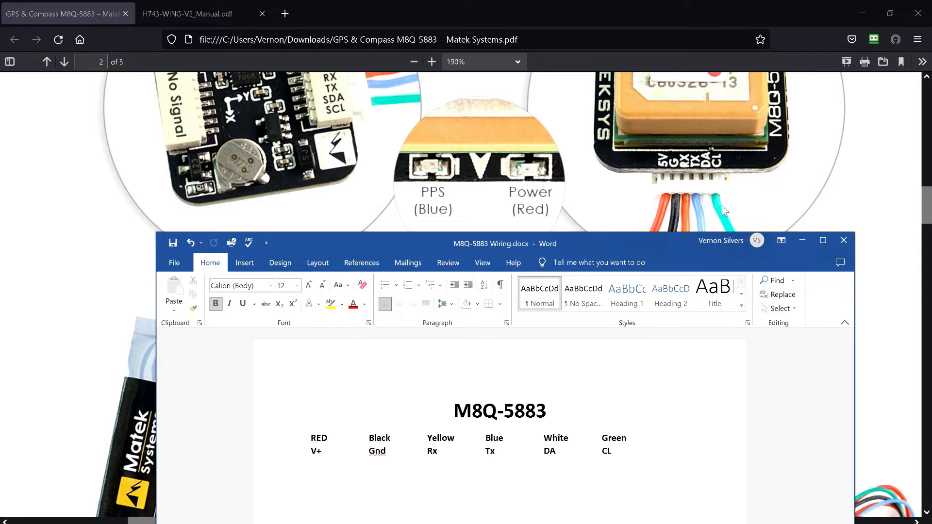
# - Compare the FC wiring rows in the M8Q-5883 Wiring document with the board pinout in the H743-WING-V2 manual
pyautogui.click(225, 16)
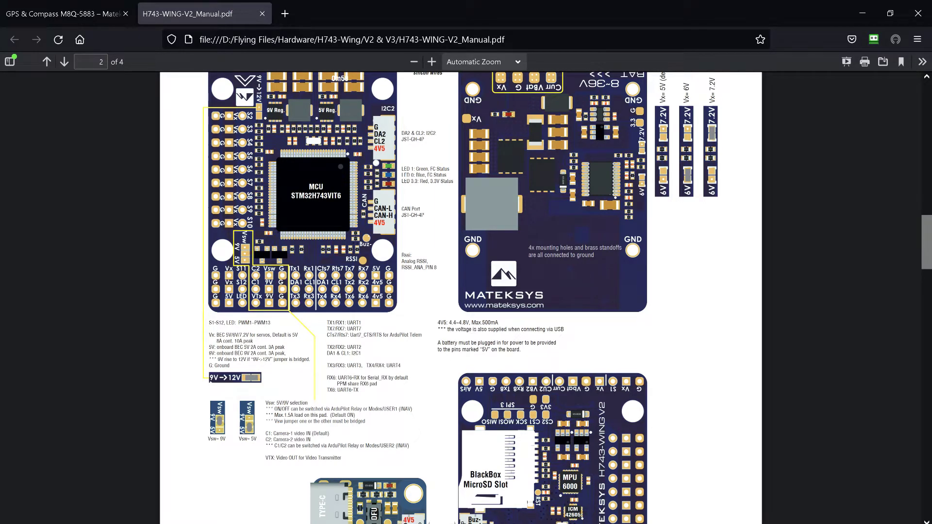
pyautogui.press('super')
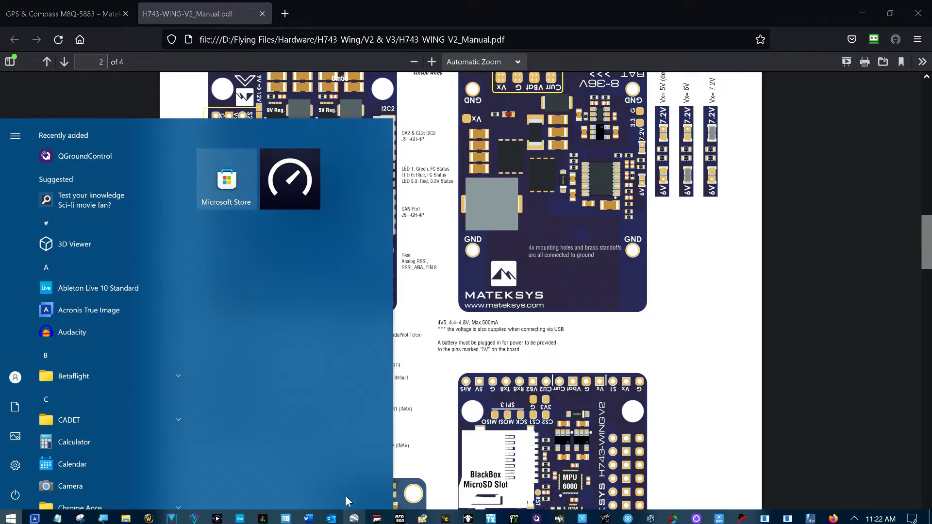
pyautogui.click(308, 518)
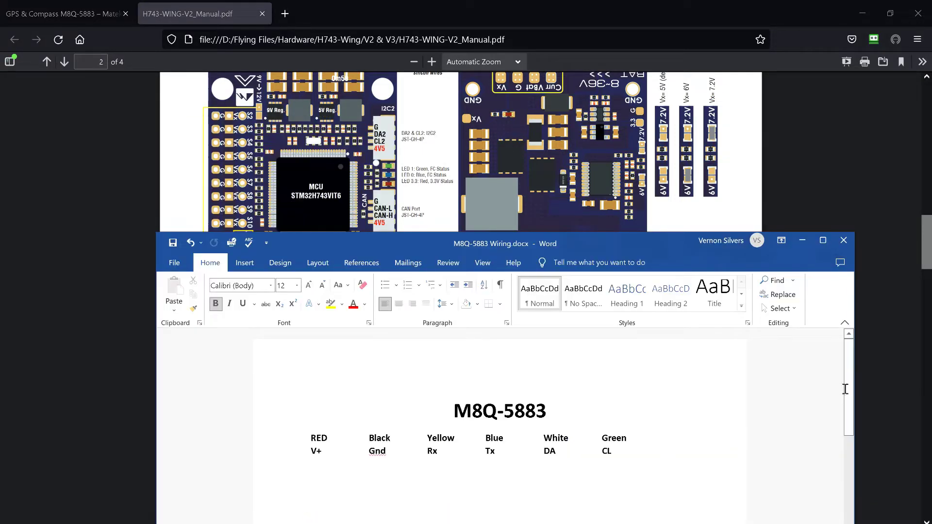
pyautogui.moveTo(847, 389); pyautogui.dragTo(859, 470)
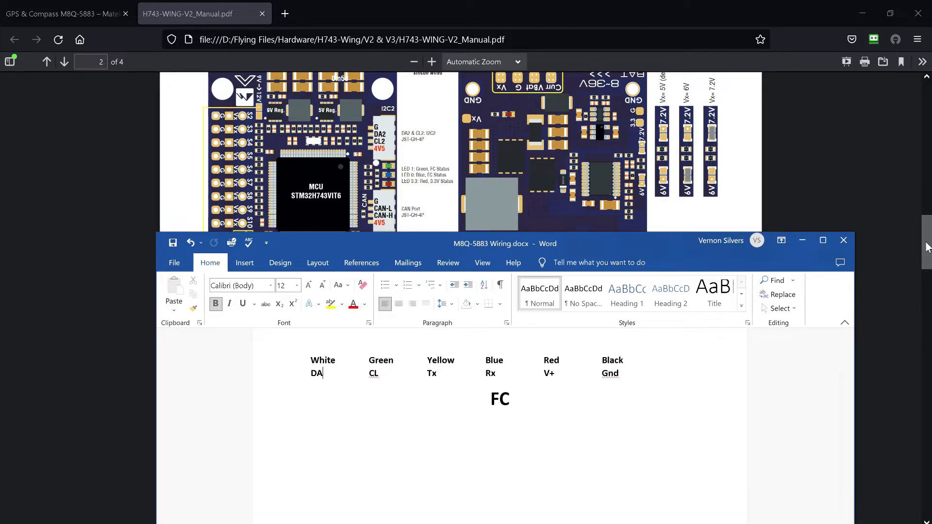
pyautogui.moveTo(927, 247); pyautogui.dragTo(930, 258)
pyautogui.scroll(-2, 929, 258)
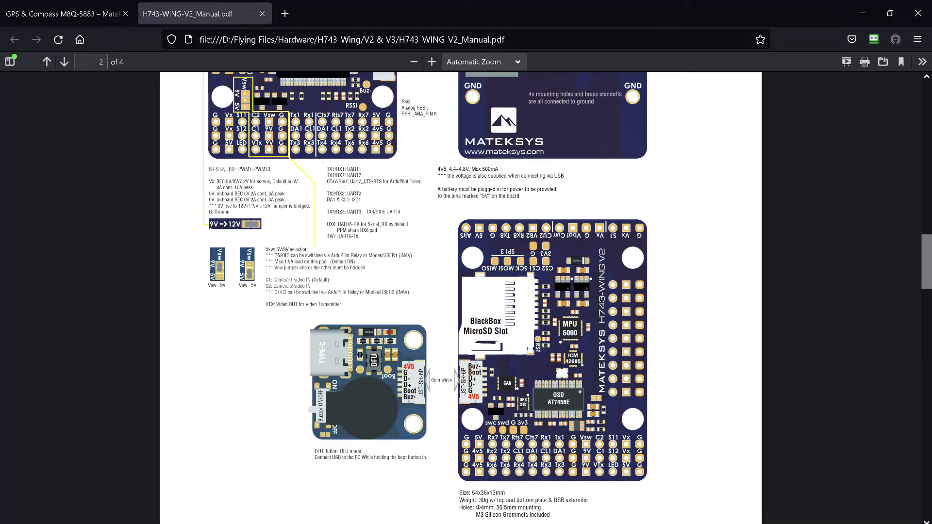
# - Return to the M8Q-5883 Wiring document in Word and maximize it to review the complete GPS-to-FC wiring
pyautogui.press('super')
pyautogui.click(308, 517)
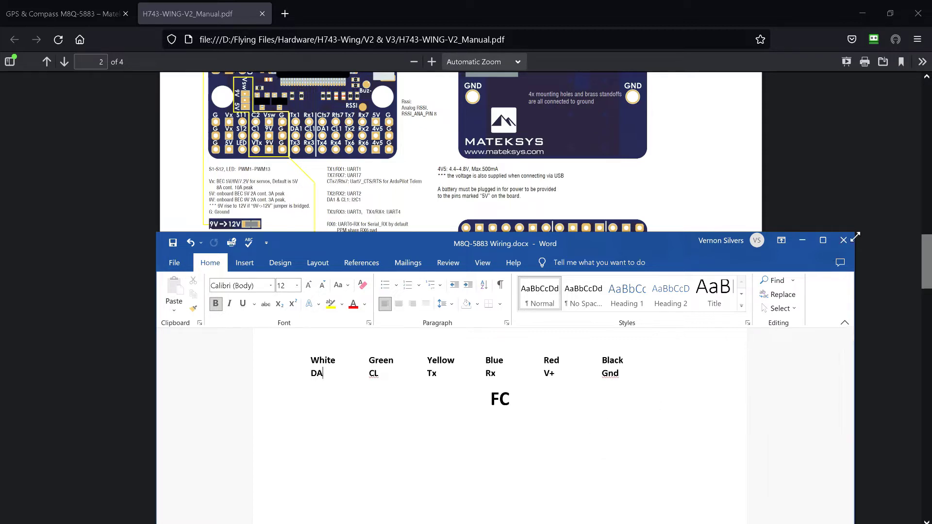
pyautogui.click(822, 243)
pyautogui.scroll(1, 606, 339)
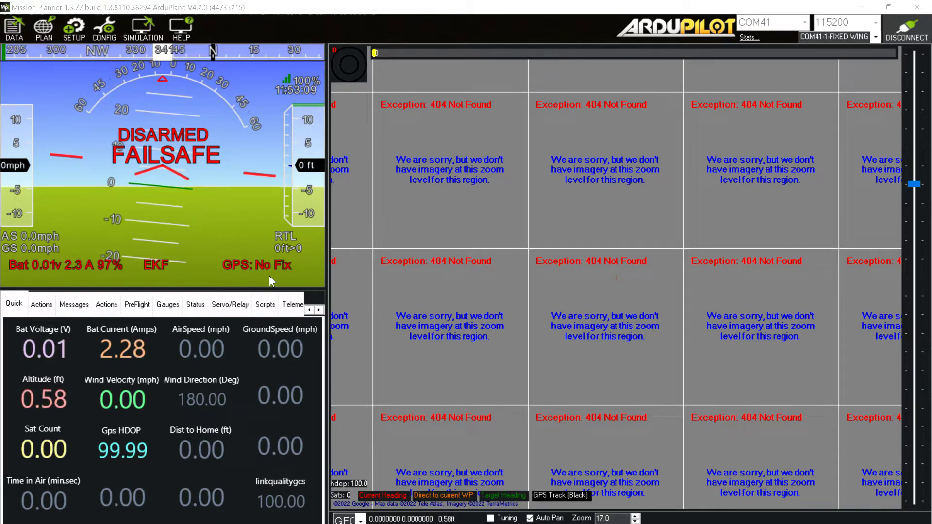
# - Disconnect Mission Planner from the flight controller and open the firmware installation page
pyautogui.click(902, 33)
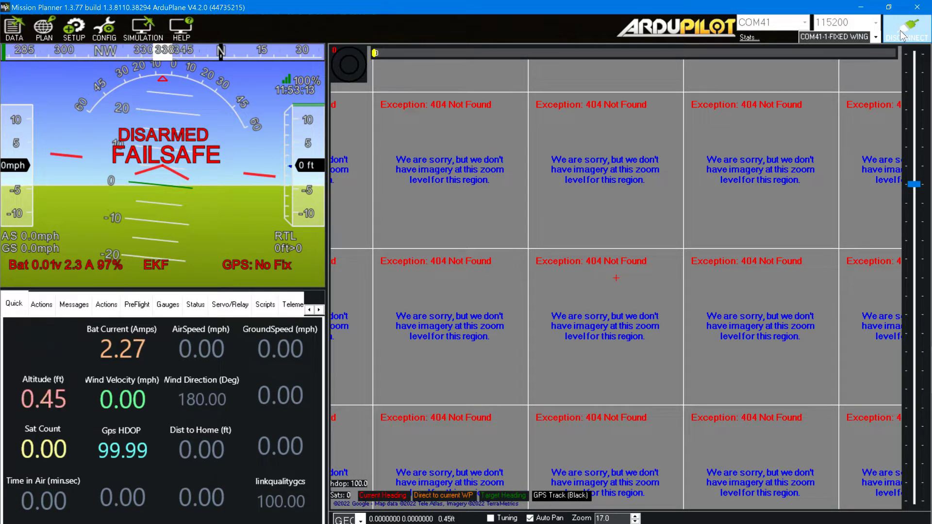
pyautogui.click(74, 29)
pyautogui.click(61, 55)
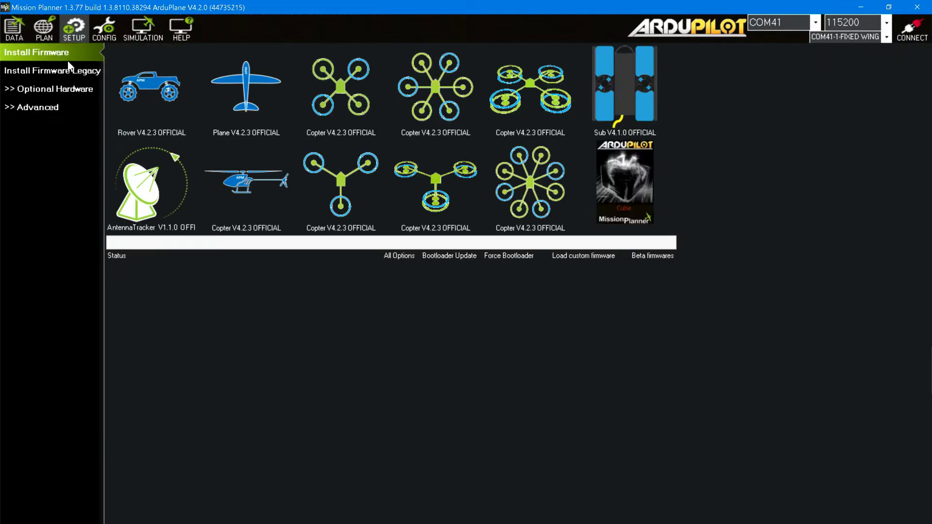
# - Try to upload the Plane V4.2.3 OFFICIAL firmware to the board
pyautogui.click(246, 103)
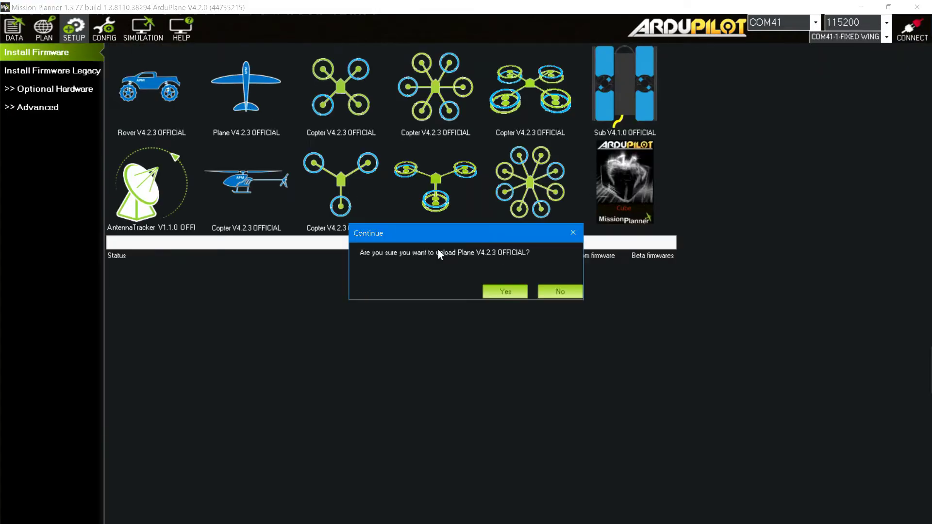
pyautogui.click(505, 291)
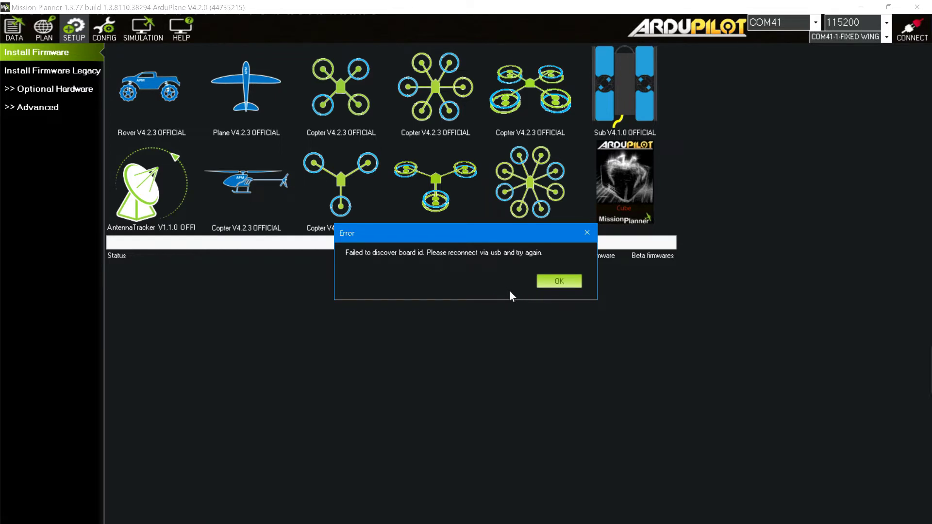
pyautogui.click(555, 286)
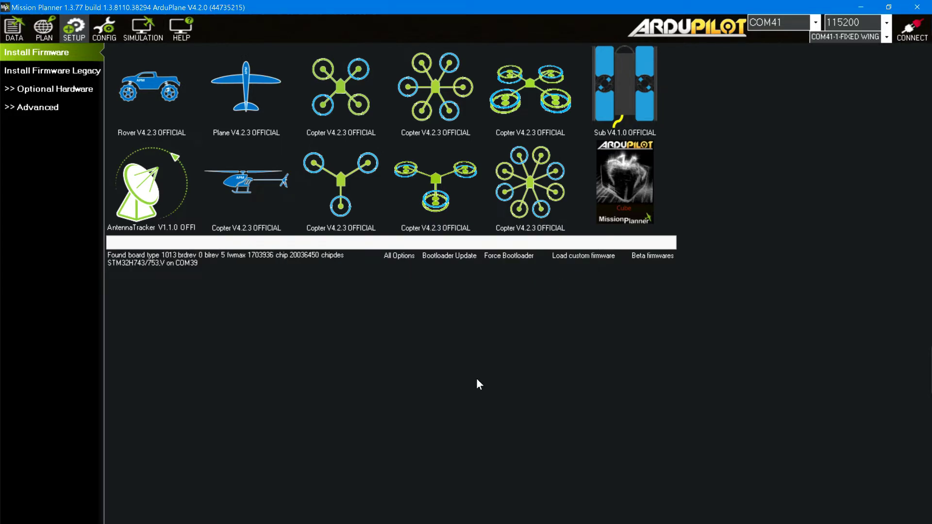
# - Upload the Plane V4.2.3 OFFICIAL firmware for the MatekH743 platform and acknowledge the request to replug the board
pyautogui.click(236, 88)
pyautogui.click(510, 292)
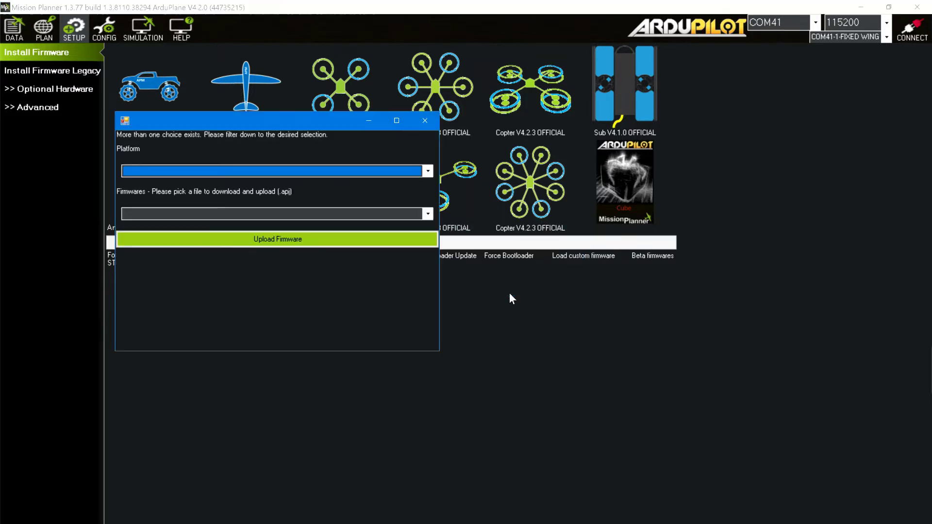
pyautogui.click(427, 171)
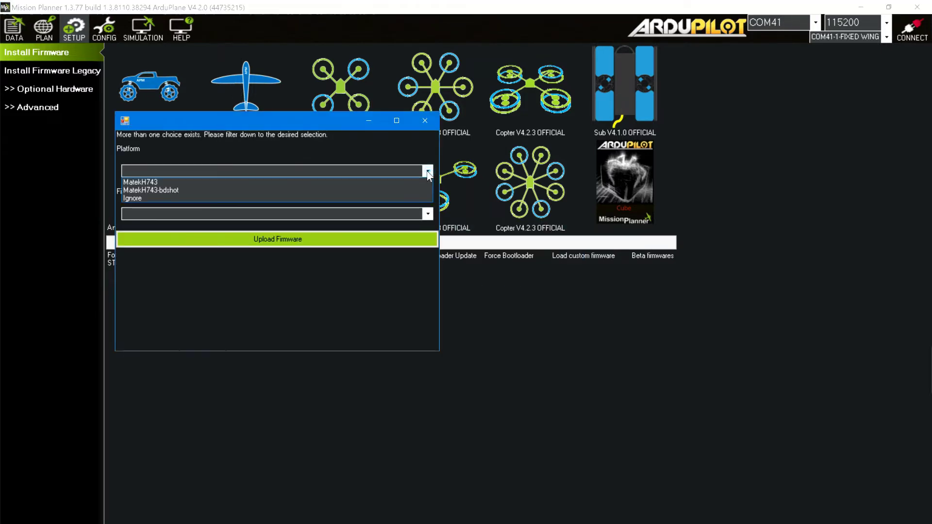
pyautogui.click(323, 182)
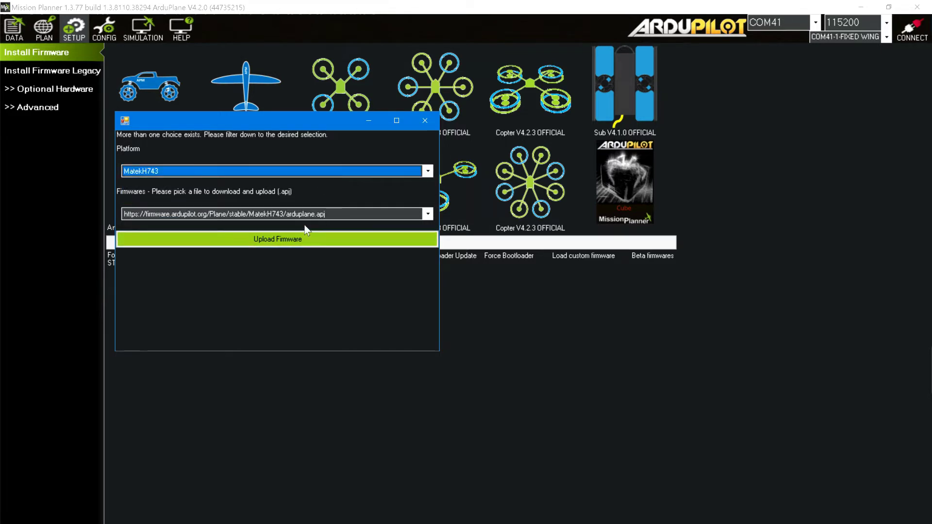
pyautogui.click(315, 240)
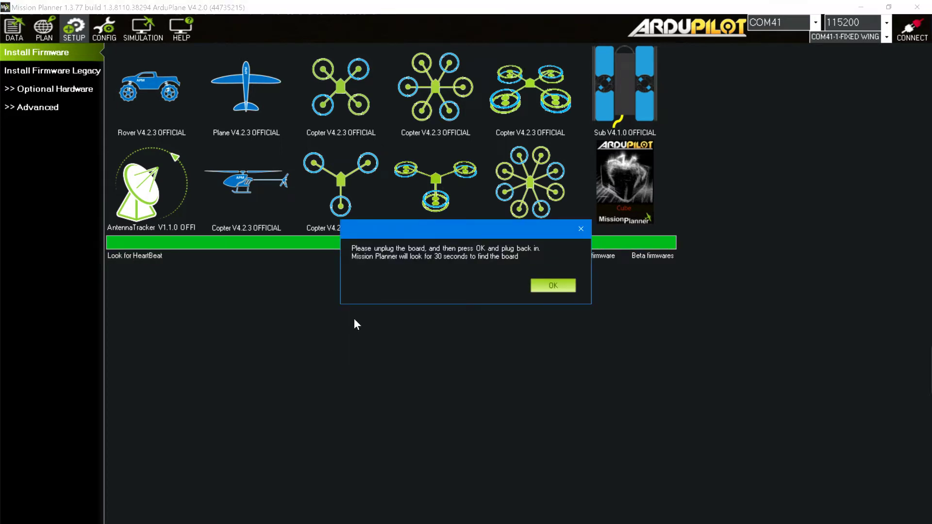
pyautogui.click(554, 286)
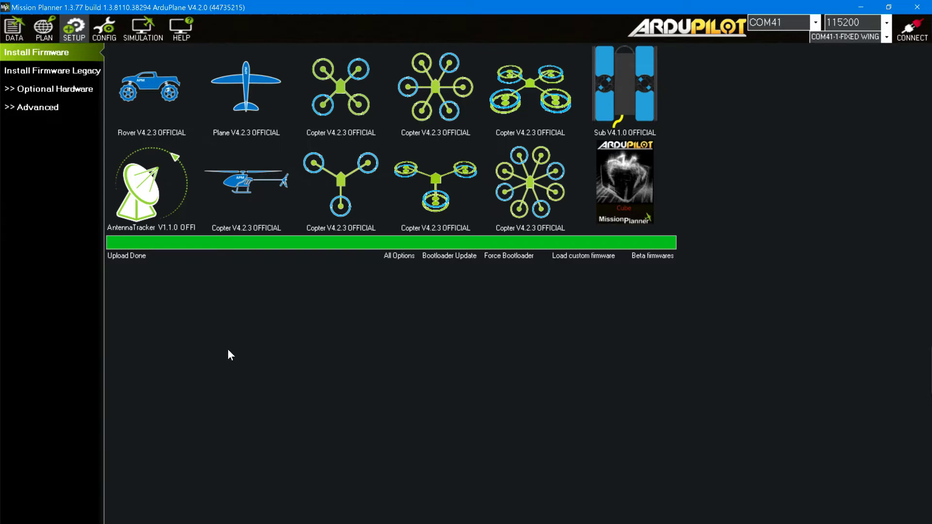
# - Return to the flight data view and connect to the flight controller through the COM41 ArduPilot MAVLink port
pyautogui.click(14, 28)
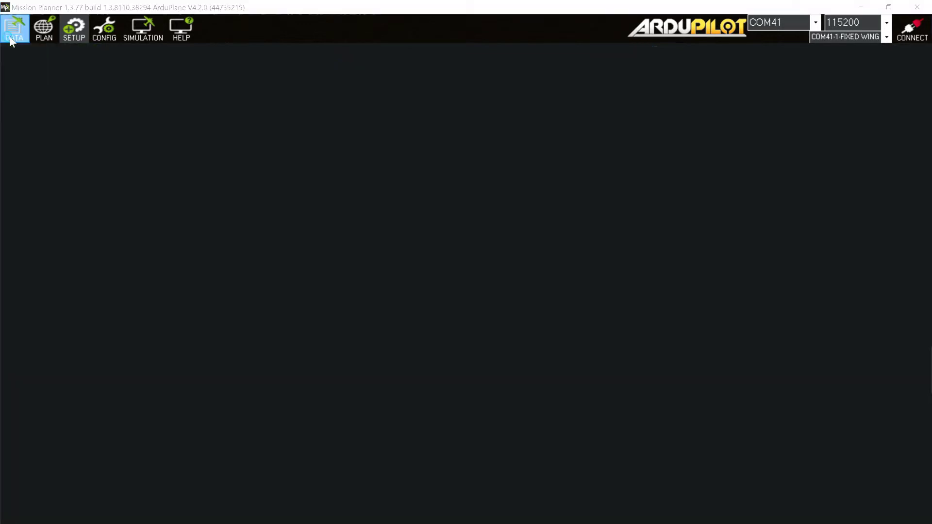
pyautogui.click(817, 23)
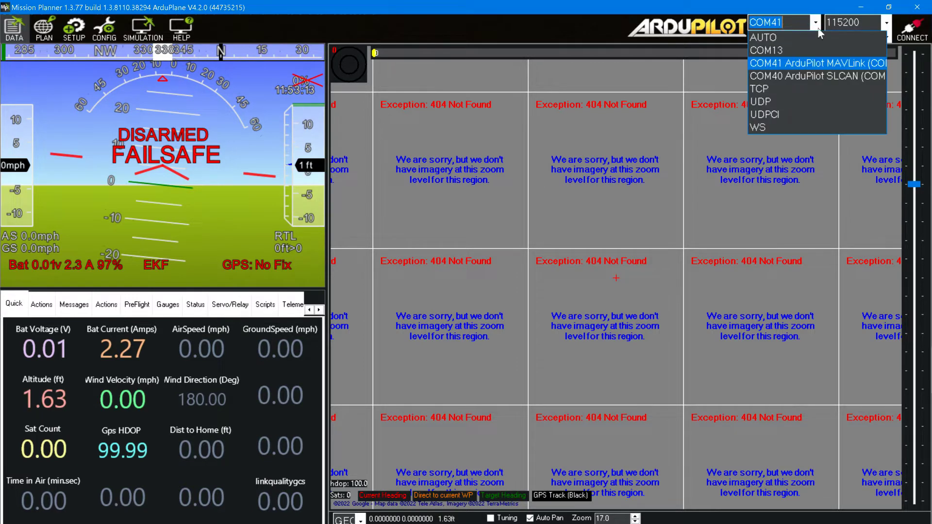
pyautogui.click(819, 64)
pyautogui.click(907, 30)
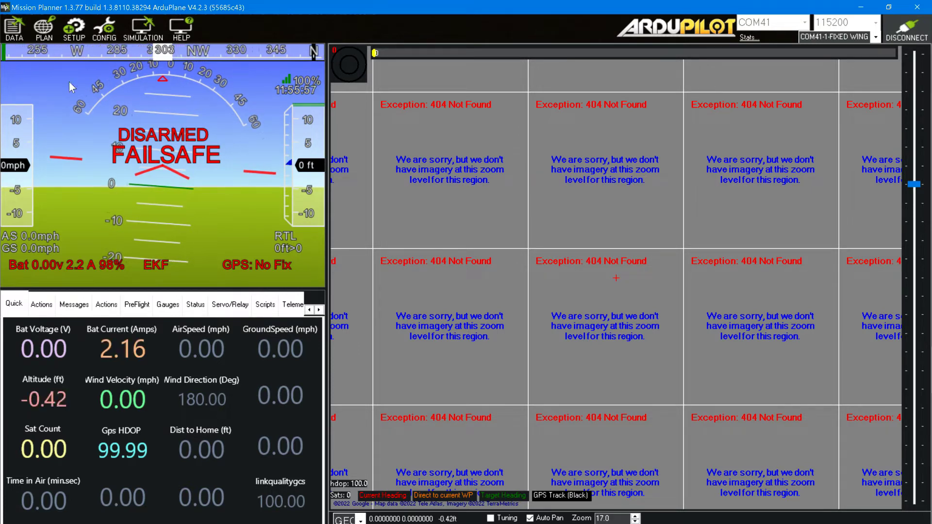
# - Examine the flight controller's messages, status values and quick readouts for GPS detection and satellite fix
pyautogui.click(74, 304)
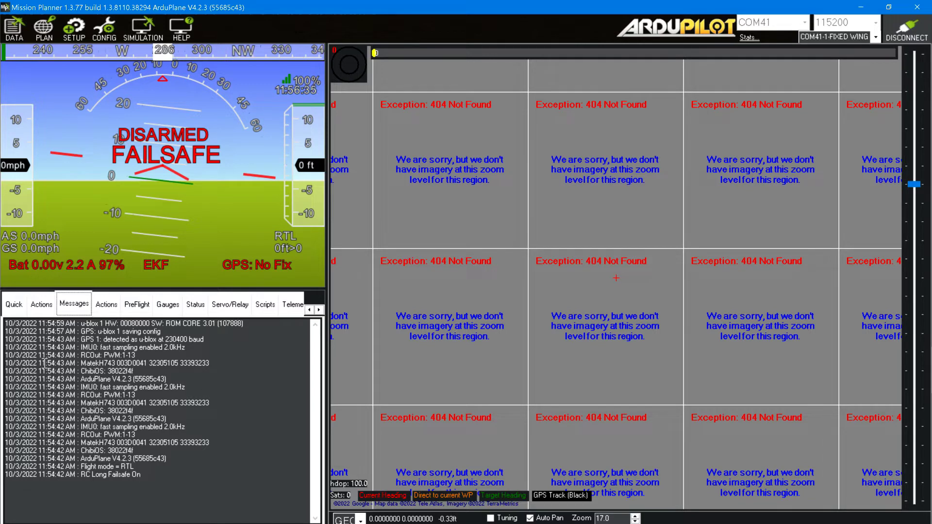
pyautogui.click(12, 310)
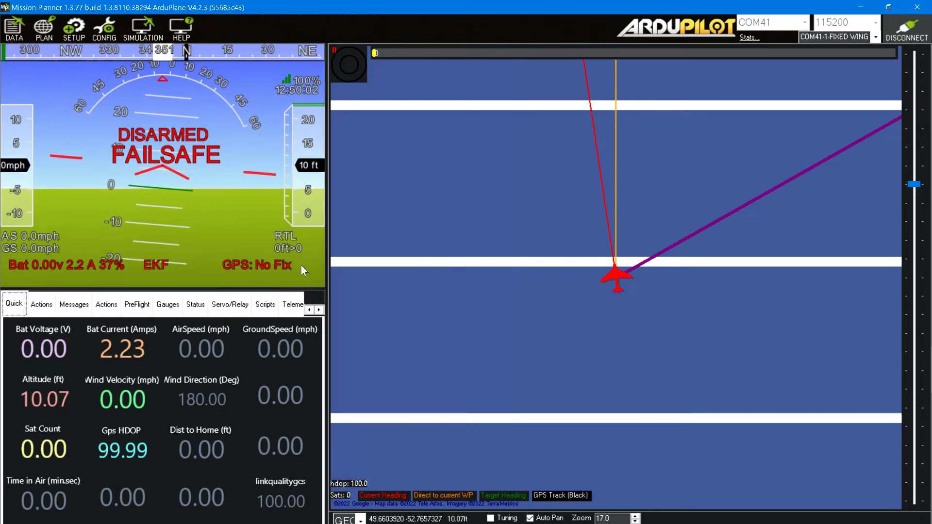
pyautogui.click(73, 304)
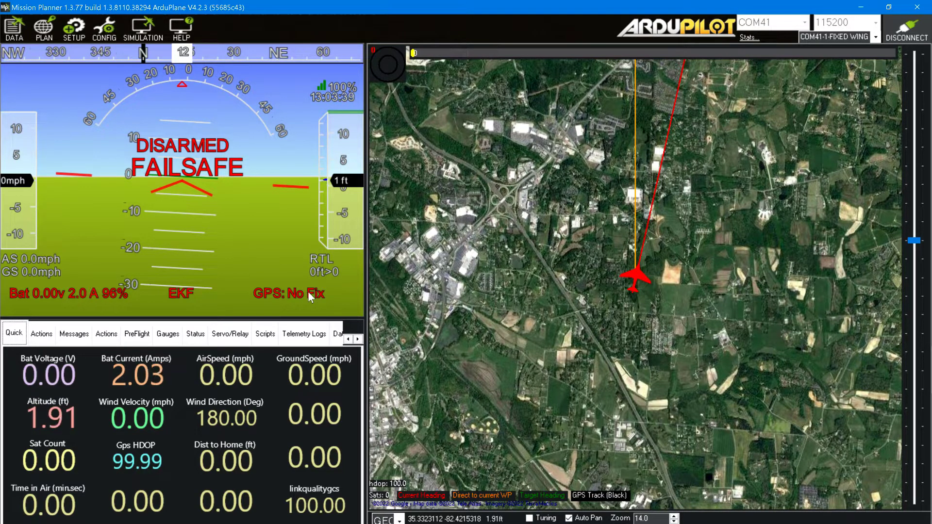
pyautogui.click(74, 333)
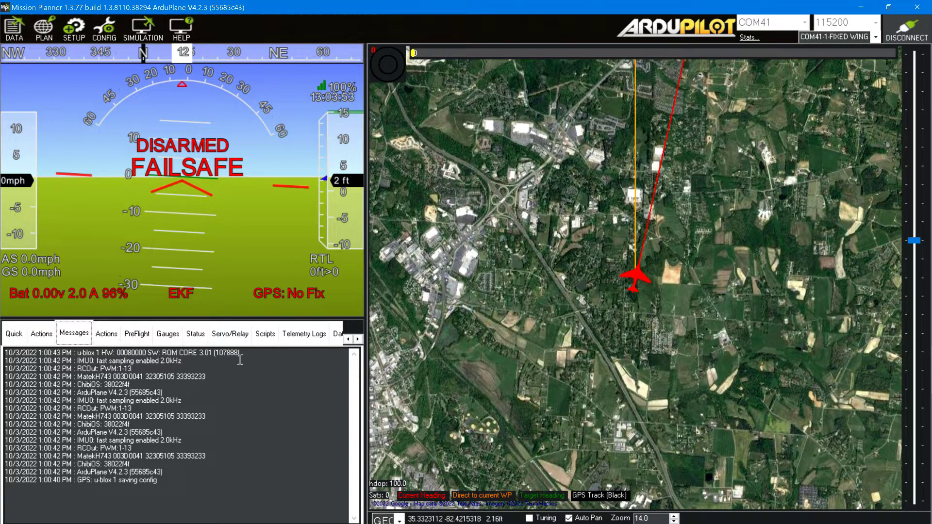
pyautogui.click(196, 335)
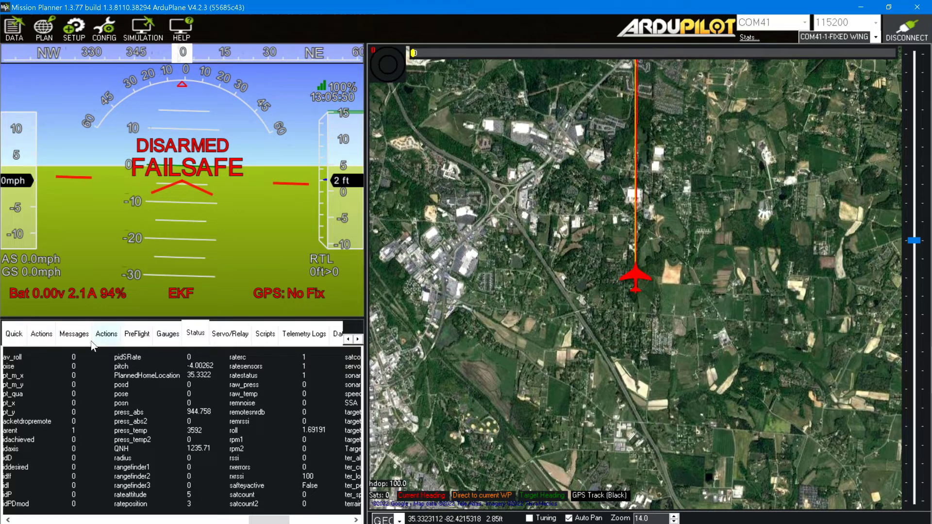
pyautogui.click(13, 334)
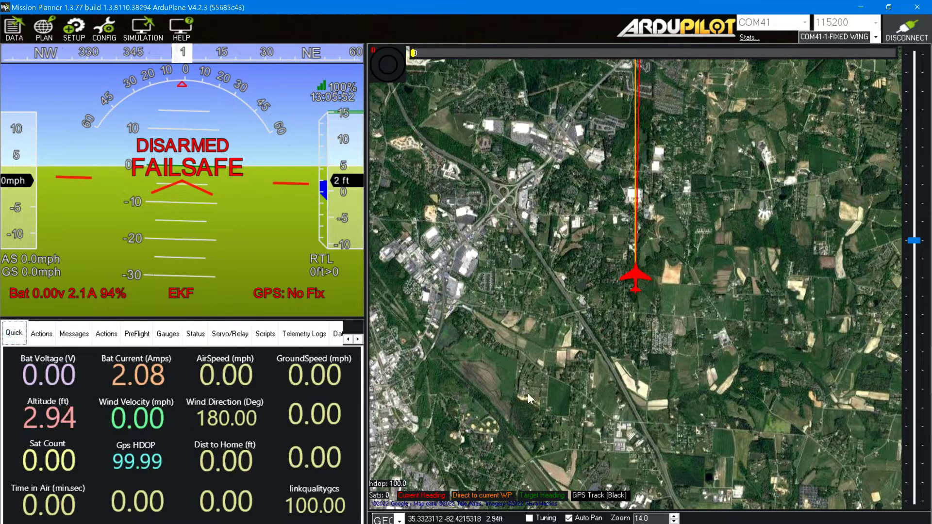